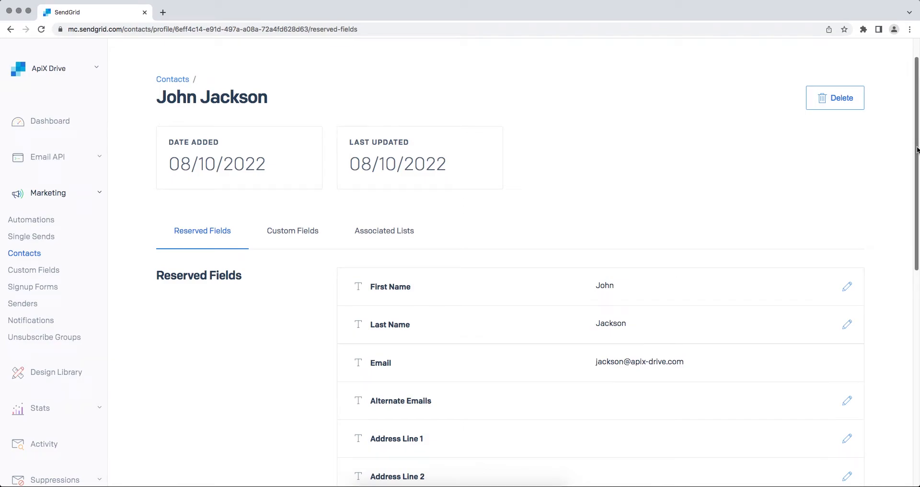
Scroll through the Reserved Fields of an existing SendGrid contact's profile
{"action": "scroll", "coordinate": [917, 149], "scroll_direction": "down", "scroll_amount": 5}
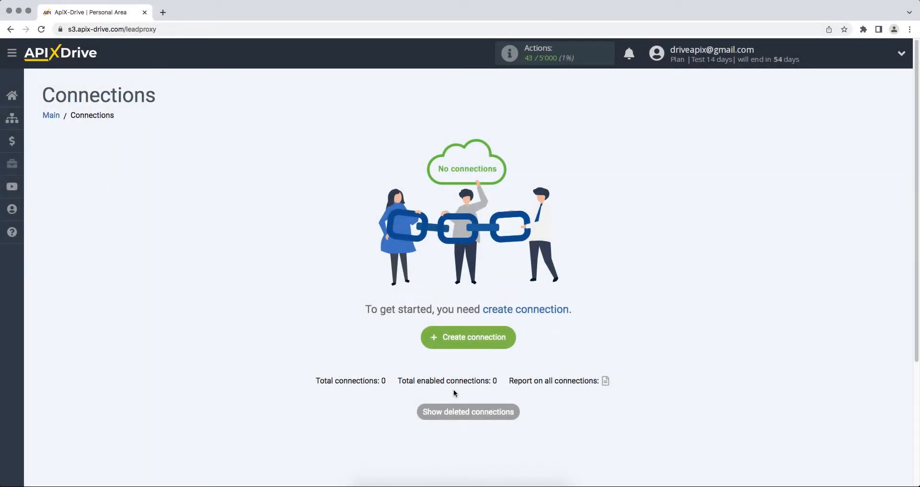
Create a new connection with Salesforce CRM as the data source system
{"action": "left_click", "coordinate": [434, 343]}
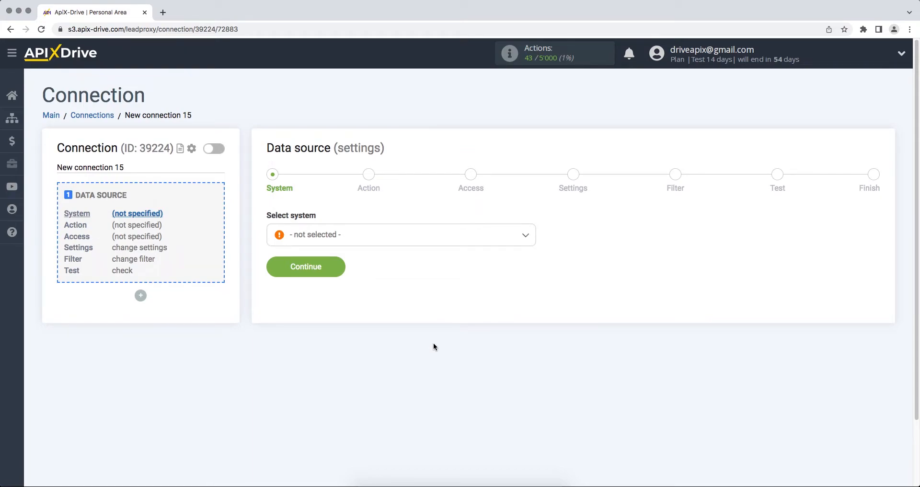
{"action": "left_click", "coordinate": [402, 237]}
{"action": "left_click_drag", "start_coordinate": [532, 256], "coordinate": [536, 363]}
{"action": "left_click", "coordinate": [331, 312]}
{"action": "left_click", "coordinate": [277, 278]}
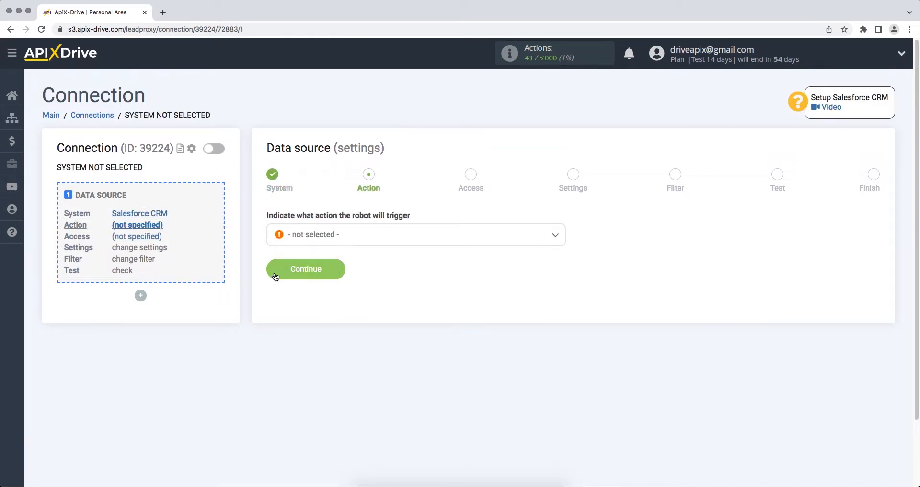
Choose Get LEADS (new) as the Salesforce action and begin linking a Salesforce account
{"action": "left_click", "coordinate": [335, 235]}
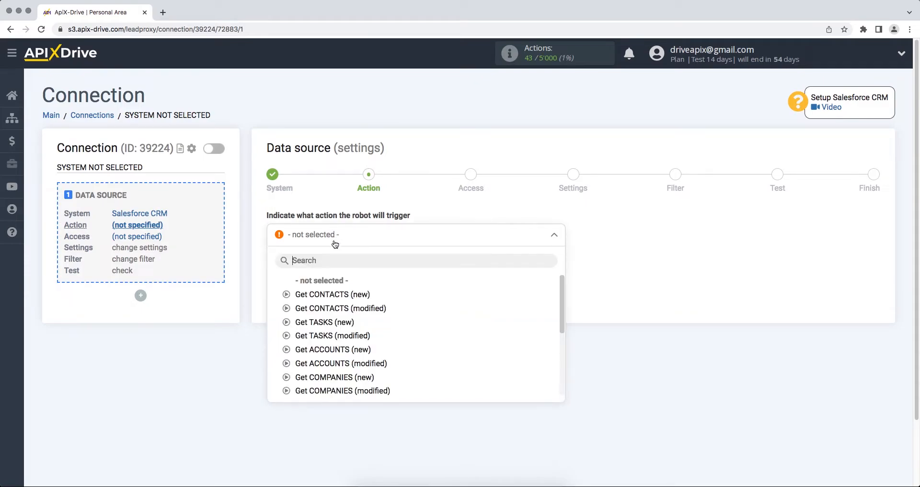
{"action": "left_click_drag", "start_coordinate": [563, 288], "coordinate": [564, 333]}
{"action": "left_click", "coordinate": [335, 360]}
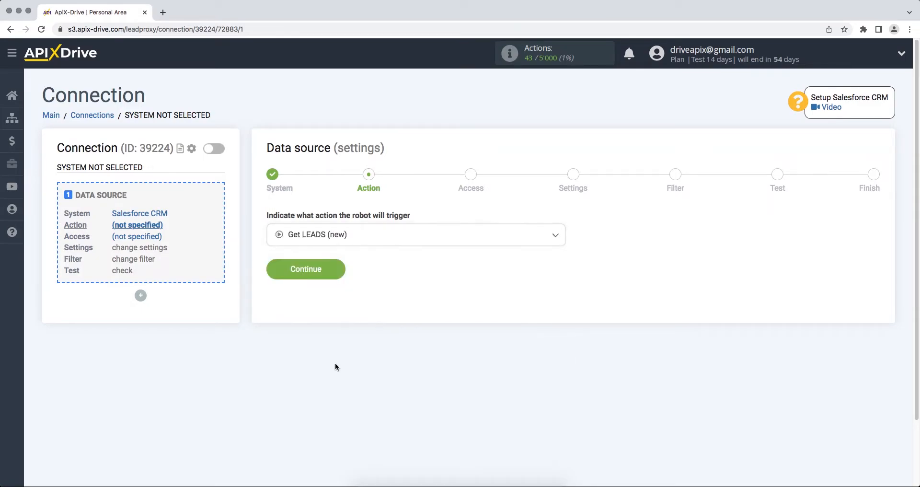
{"action": "left_click", "coordinate": [275, 278]}
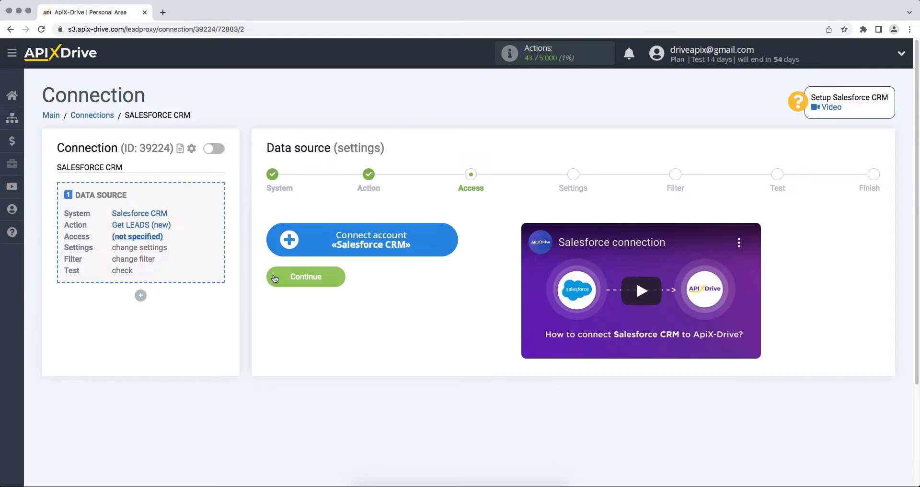
{"action": "left_click", "coordinate": [289, 246]}
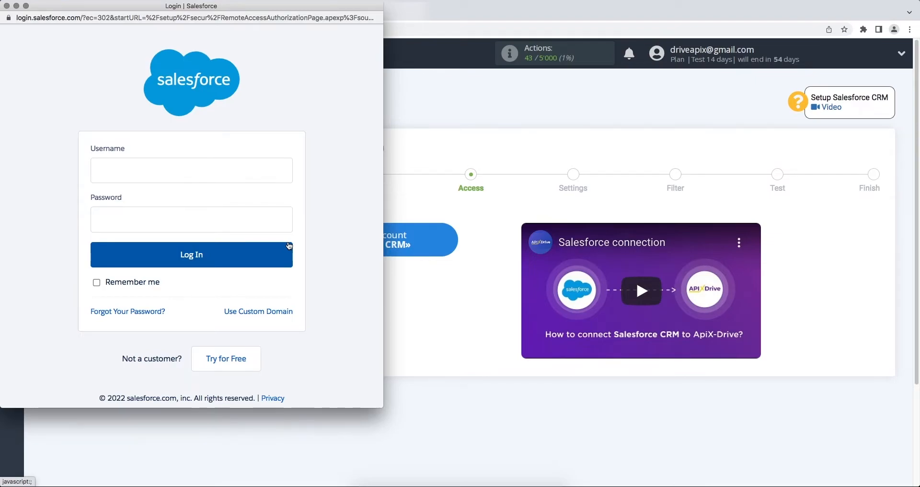
Log in to Salesforce with the account username and password, then verify with the emailed code
{"action": "left_click", "coordinate": [240, 173]}
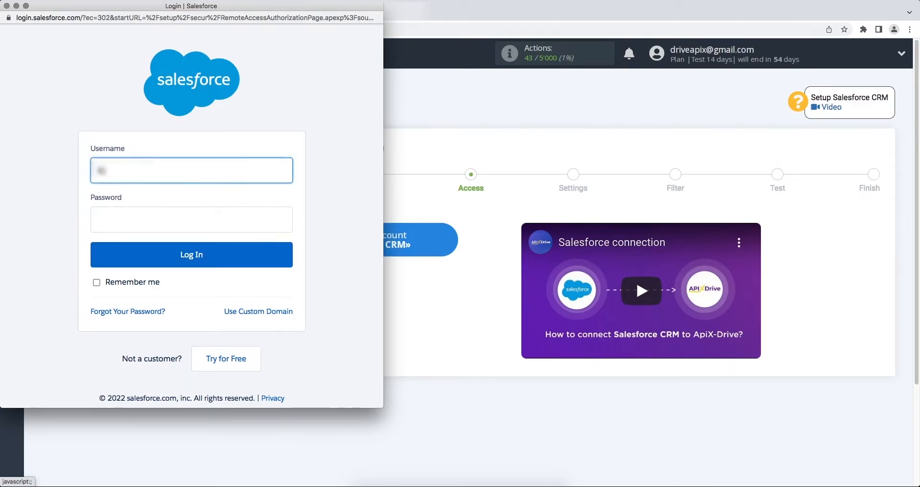
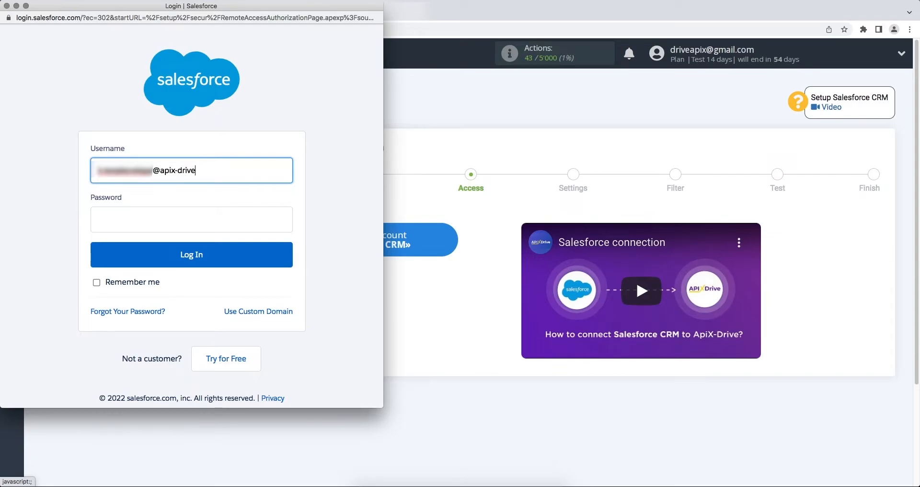
{"action": "left_click", "coordinate": [232, 214]}
{"action": "type", "text": "••••••"}
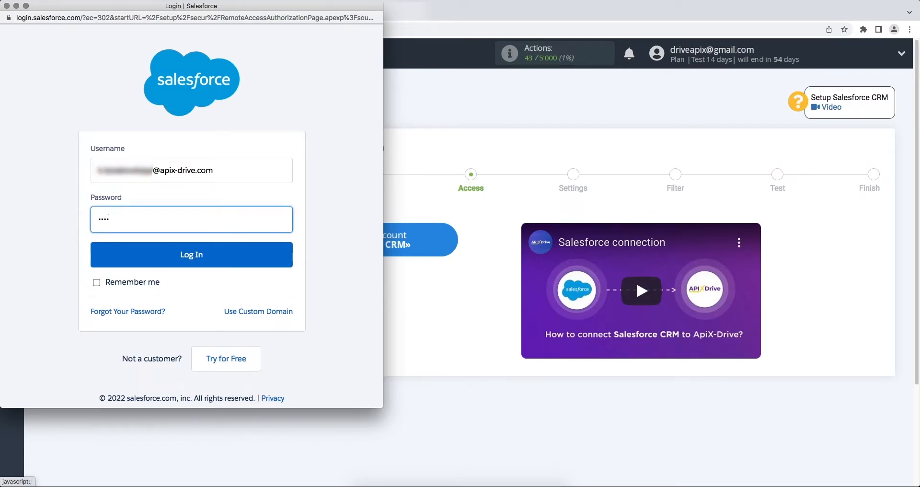
{"action": "type", "text": "•••••••"}
{"action": "left_click", "coordinate": [237, 255]}
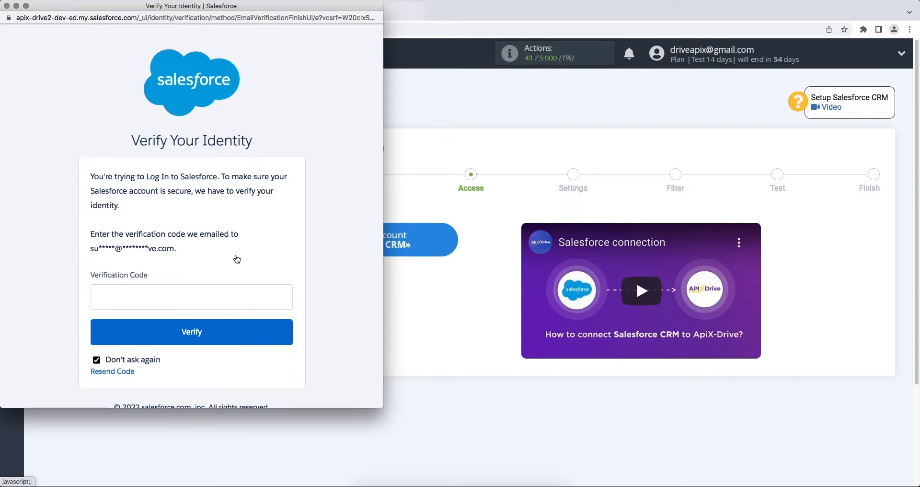
{"action": "left_click", "coordinate": [205, 296]}
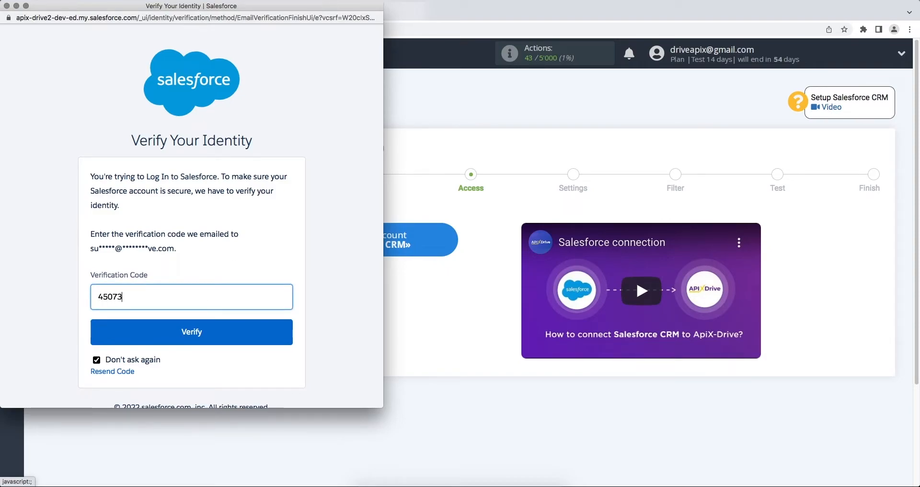
{"action": "left_click", "coordinate": [213, 341]}
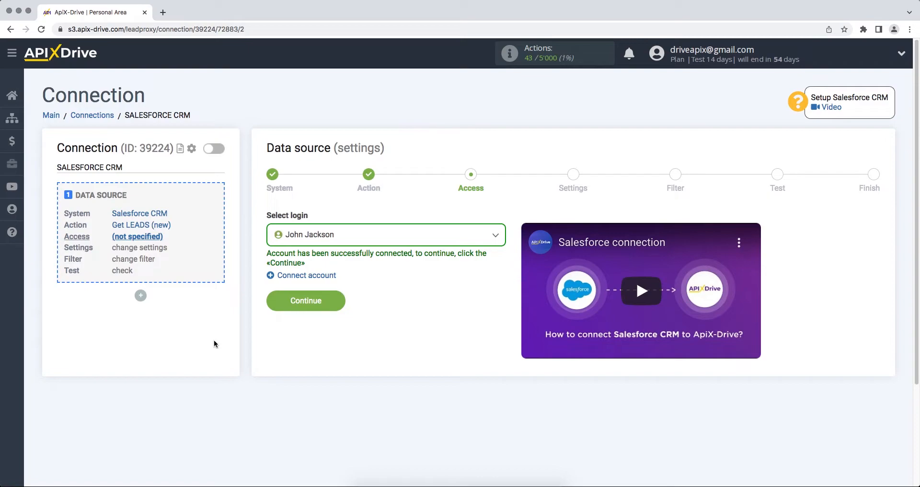
Select the connected Salesforce login, skip settings and filter, and load test leads to finish
{"action": "left_click", "coordinate": [321, 239]}
{"action": "left_click", "coordinate": [319, 313]}
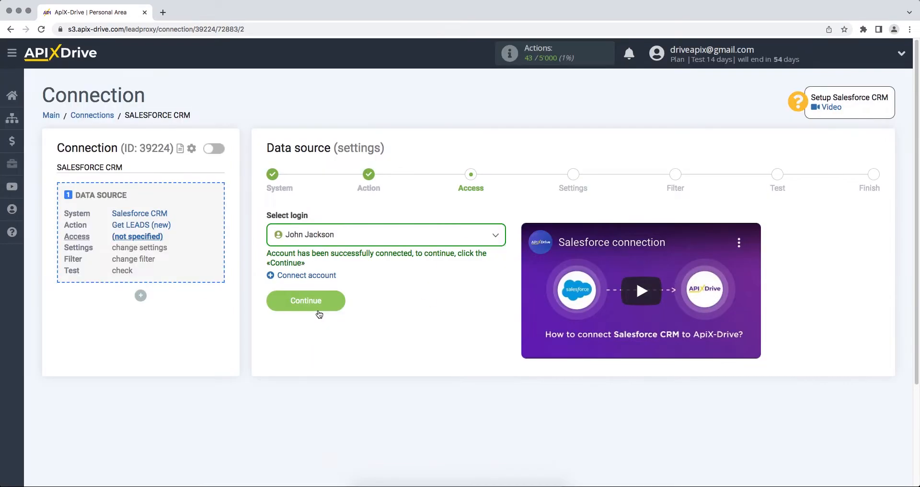
{"action": "left_click", "coordinate": [272, 308]}
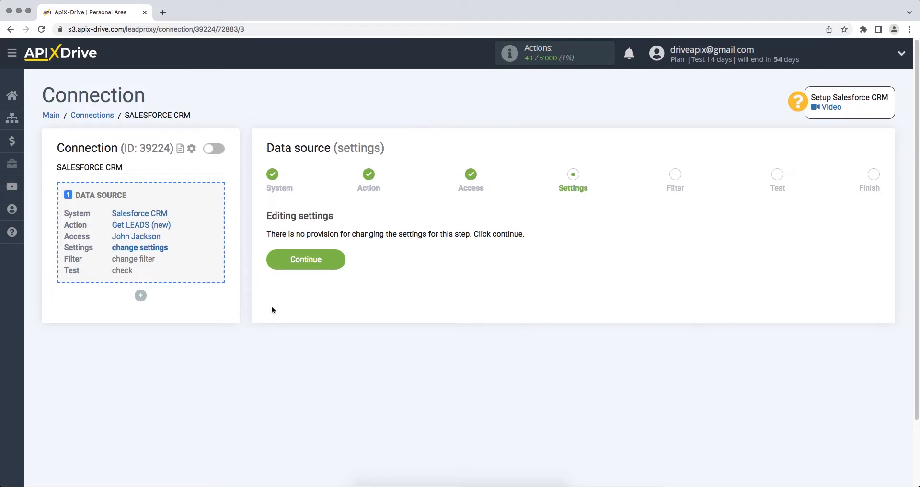
{"action": "left_click", "coordinate": [276, 259]}
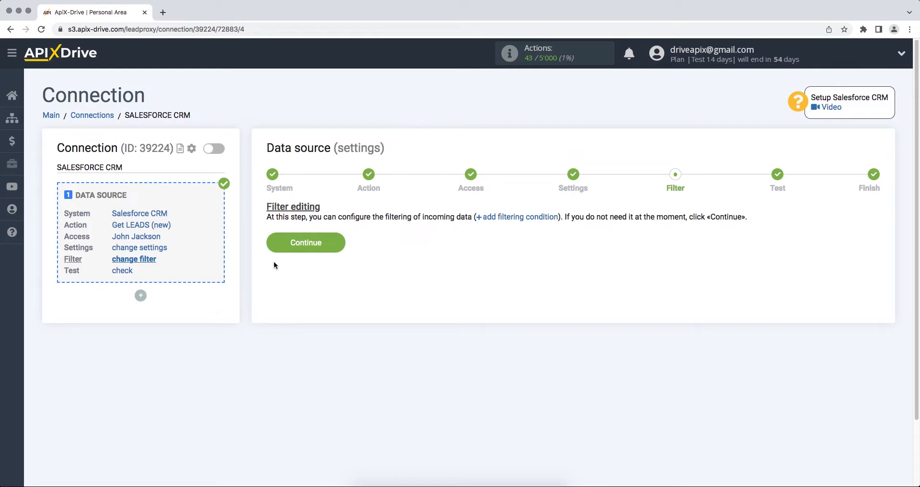
{"action": "left_click", "coordinate": [272, 242]}
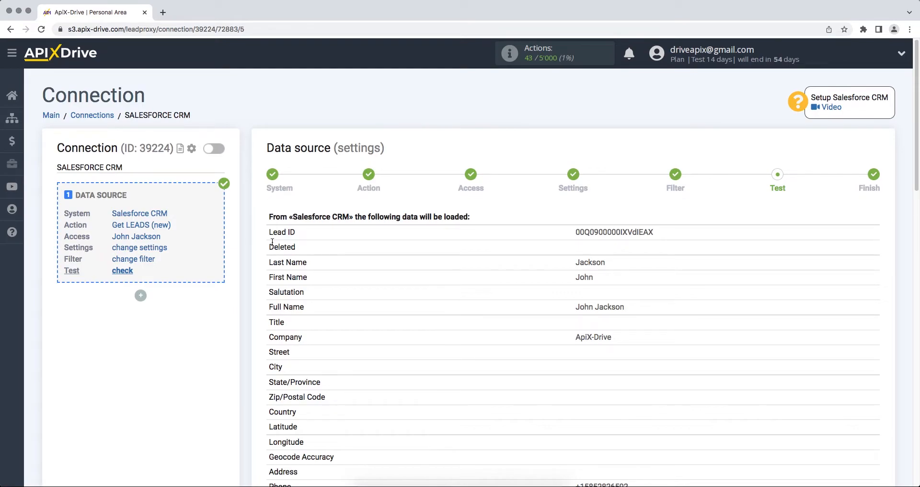
{"action": "scroll", "coordinate": [272, 242], "scroll_direction": "down", "scroll_amount": 15}
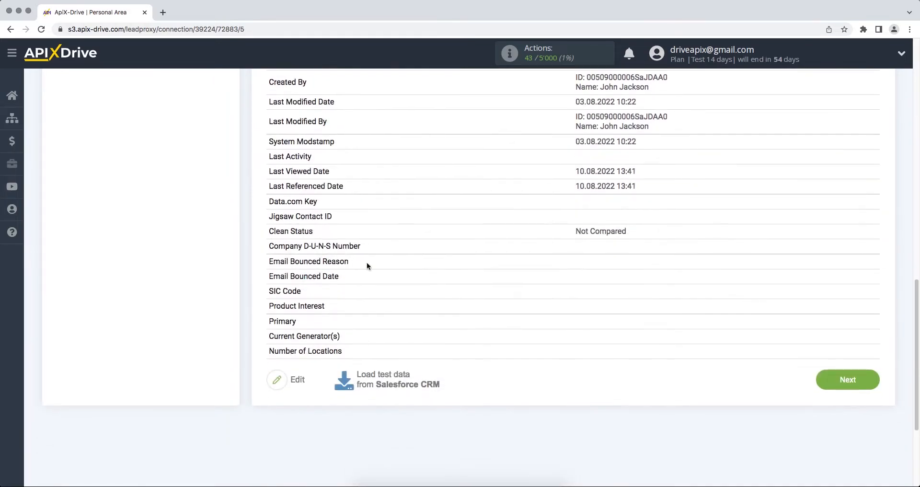
{"action": "left_click", "coordinate": [844, 380]}
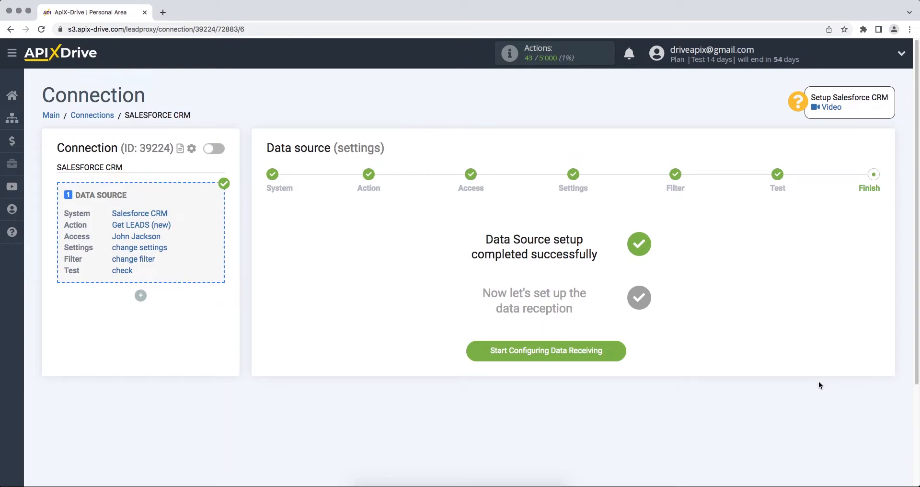
Begin configuring data receiving with SendGrid as the destination system
{"action": "left_click", "coordinate": [596, 357]}
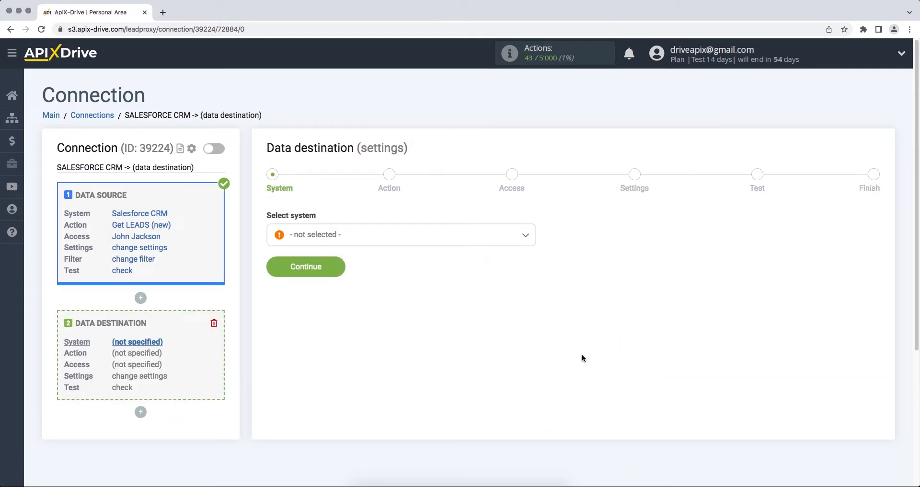
{"action": "left_click", "coordinate": [483, 242]}
{"action": "left_click_drag", "start_coordinate": [531, 254], "coordinate": [536, 348]}
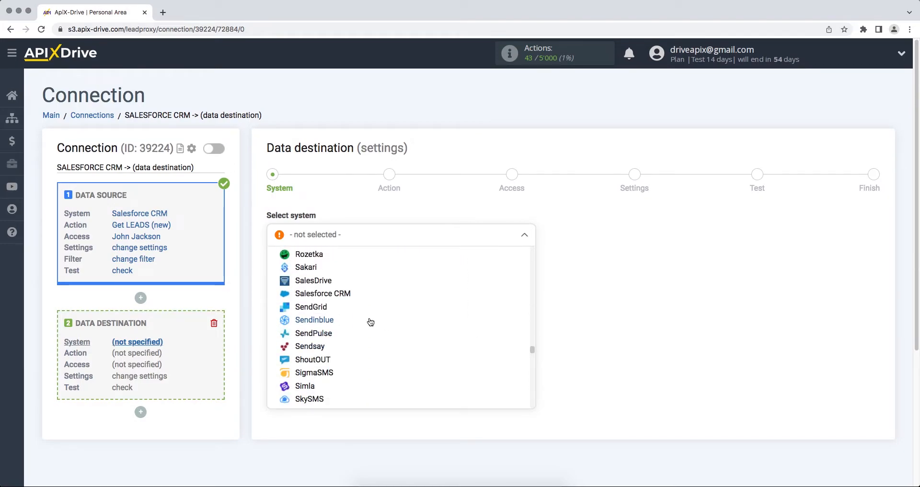
{"action": "left_click", "coordinate": [316, 307]}
{"action": "left_click", "coordinate": [271, 272]}
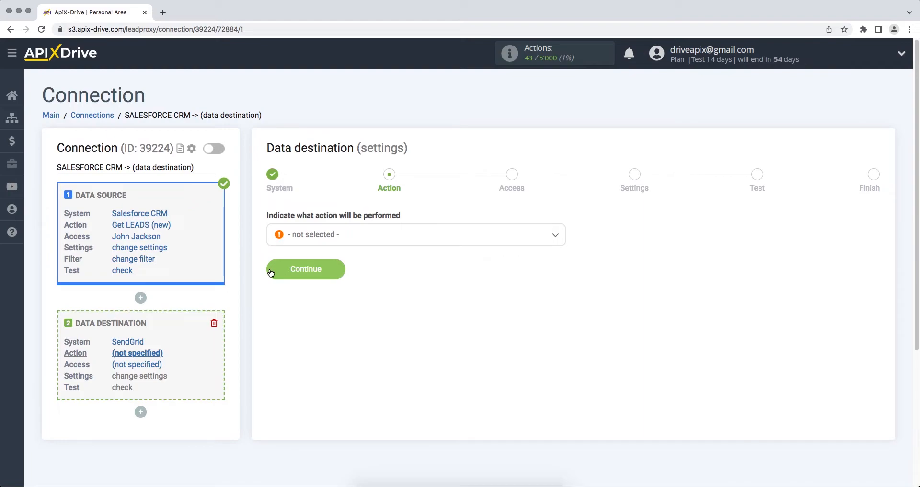
Choose Add CONTACT as the SendGrid action and continue to access
{"action": "left_click", "coordinate": [311, 236]}
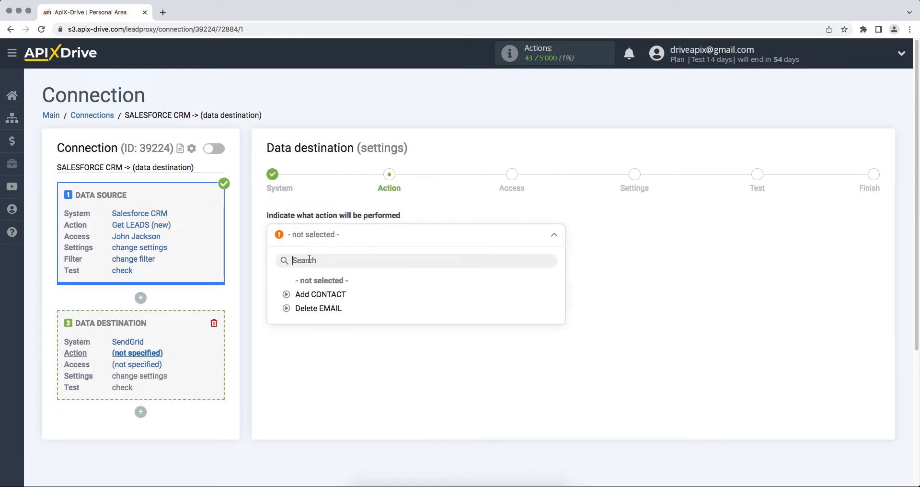
{"action": "left_click", "coordinate": [312, 295]}
{"action": "left_click", "coordinate": [278, 271]}
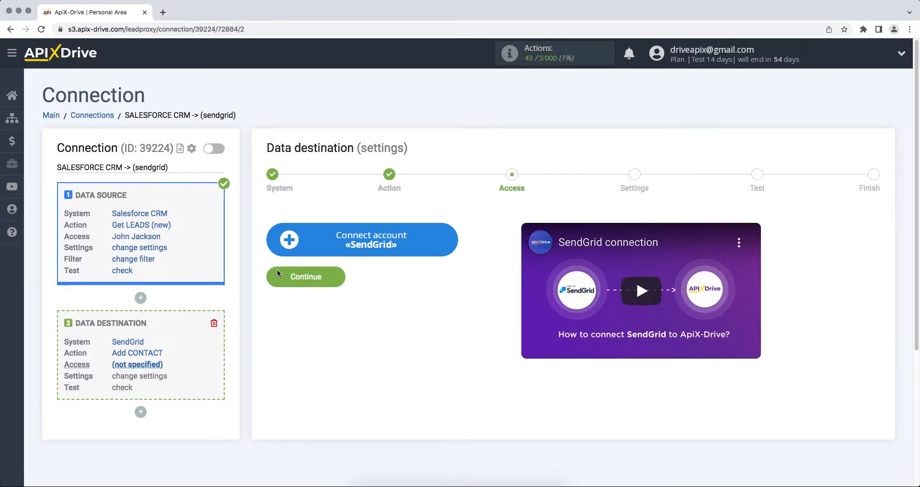
Open the Connect account «SendGrid» integration dialog asking for an API key
{"action": "left_click", "coordinate": [289, 245]}
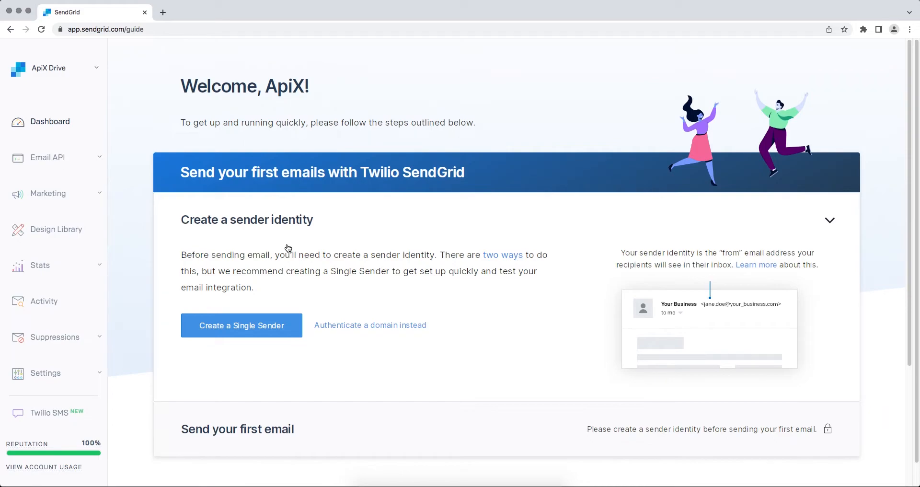
Create a full-access SendGrid API key named ApiX-Drive under Settings > API Keys
{"action": "left_click", "coordinate": [81, 373]}
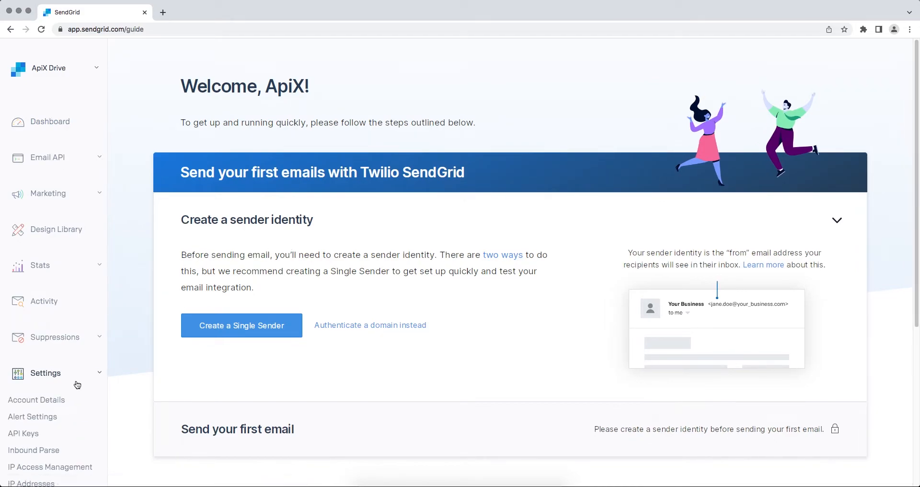
{"action": "left_click", "coordinate": [24, 433]}
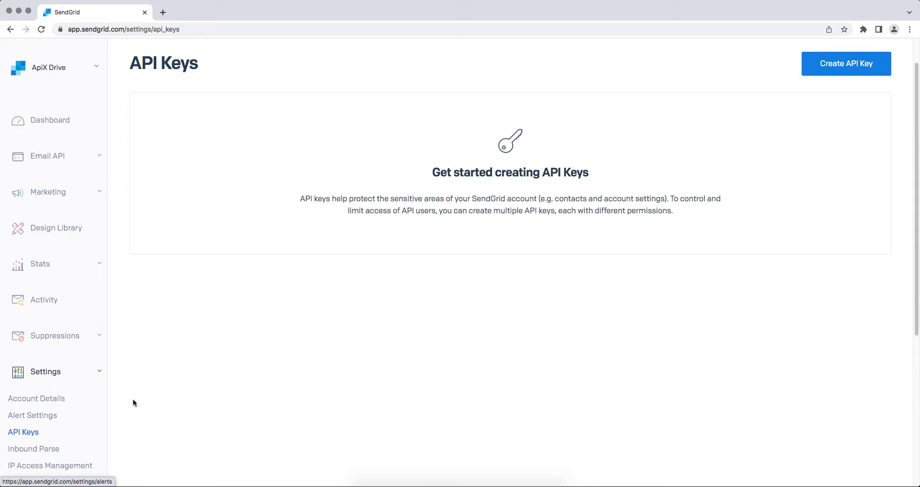
{"action": "left_click", "coordinate": [814, 75]}
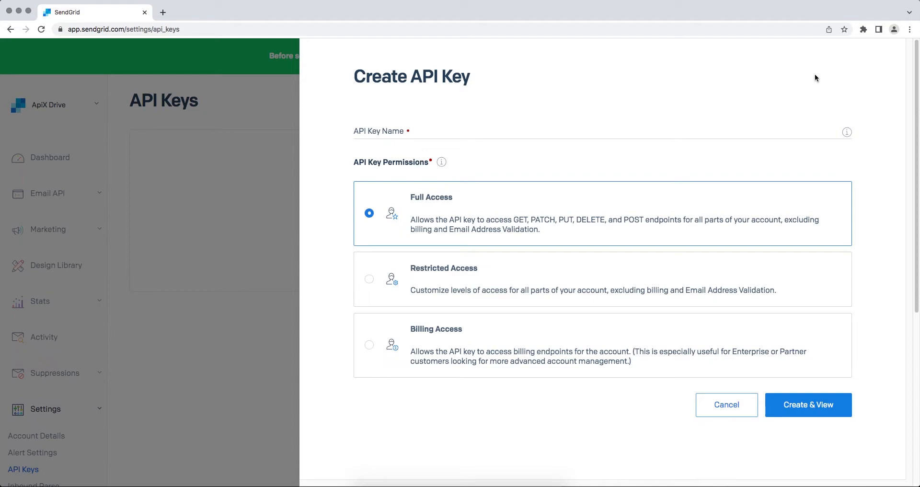
{"action": "left_click", "coordinate": [538, 132]}
{"action": "type", "text": "Ap"}
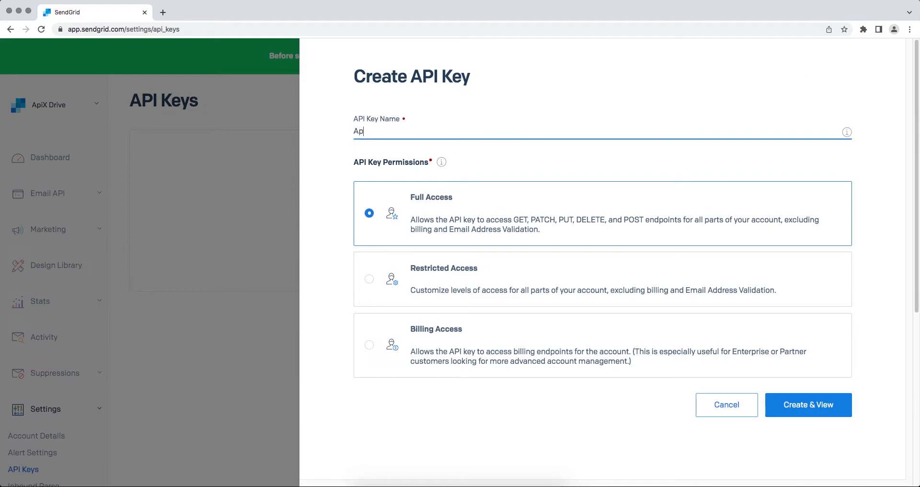
{"action": "type", "text": "iX-Drive"}
{"action": "left_click", "coordinate": [789, 401]}
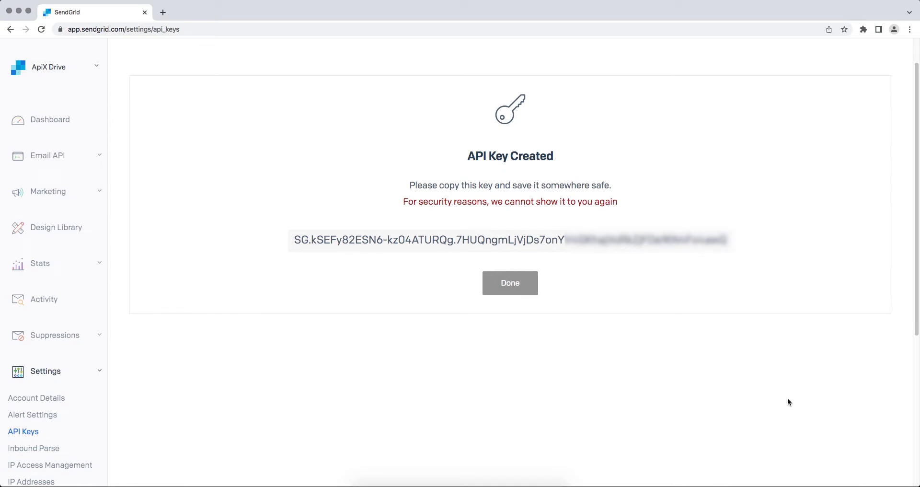
Copy the generated API key and paste it into ApiX-Drive's API Key field
{"action": "left_click_drag", "start_coordinate": [740, 239], "coordinate": [295, 238]}
{"action": "right_click", "coordinate": [317, 238]}
{"action": "left_click", "coordinate": [327, 261]}
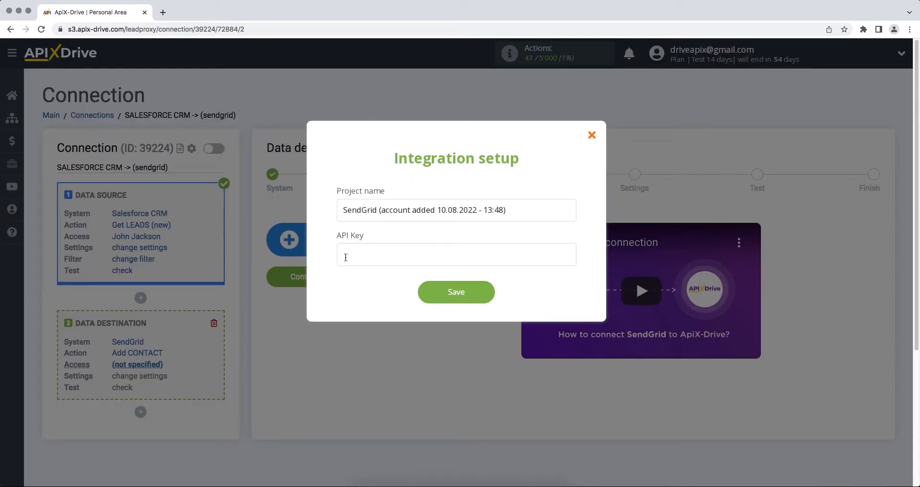
{"action": "right_click", "coordinate": [346, 255]}
{"action": "left_click", "coordinate": [366, 318]}
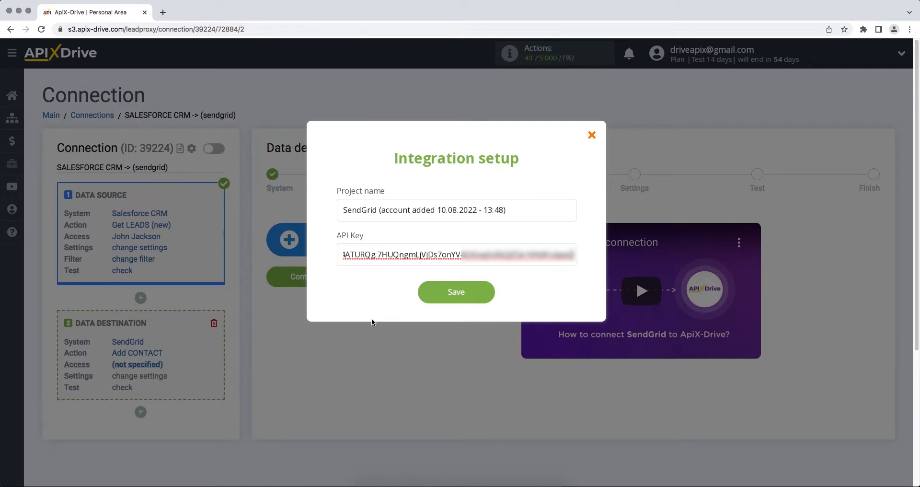
Save the SendGrid credentials, select the new SendGrid login, and continue to settings
{"action": "left_click", "coordinate": [437, 300]}
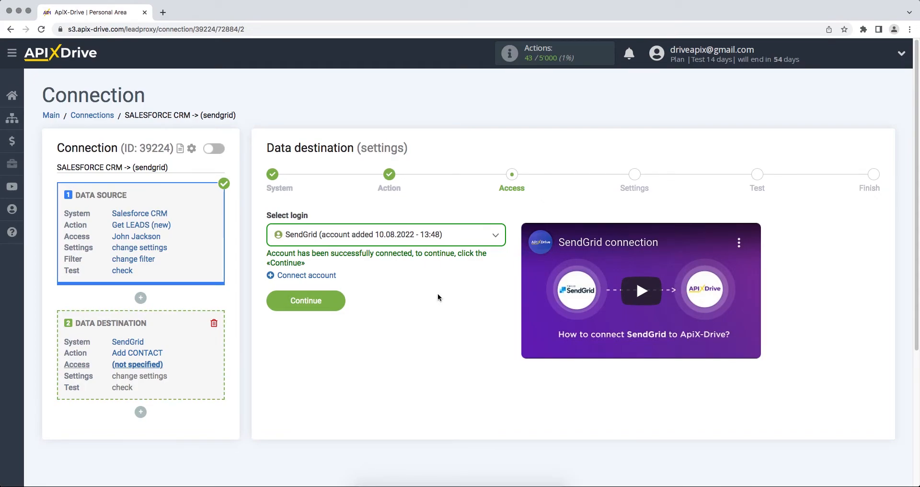
{"action": "left_click", "coordinate": [424, 237]}
{"action": "left_click", "coordinate": [425, 309]}
{"action": "left_click", "coordinate": [278, 302]}
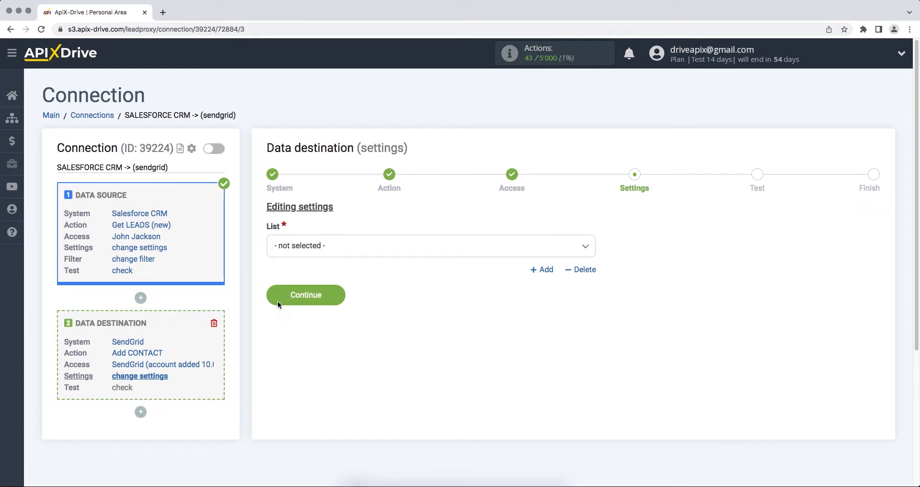
Choose the ApiX-Drive contact list and map E-mail to the lead's Email variable
{"action": "left_click", "coordinate": [320, 250]}
{"action": "left_click", "coordinate": [306, 306]}
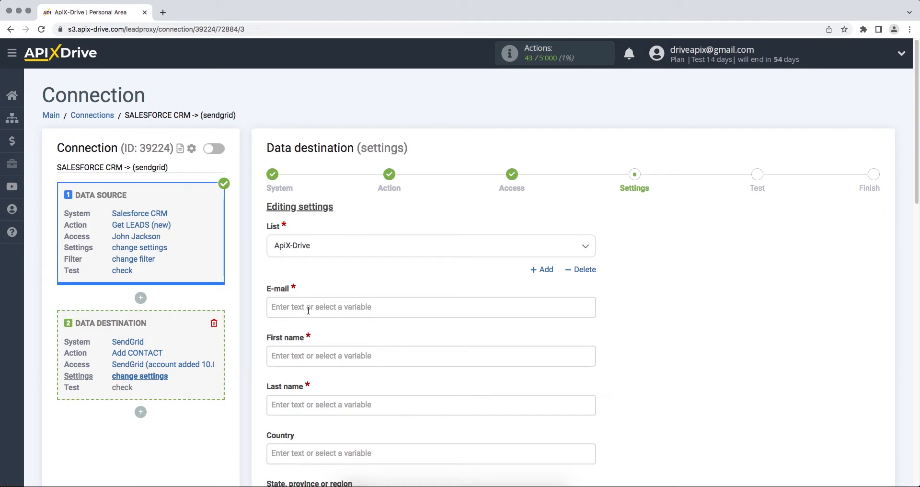
{"action": "left_click", "coordinate": [308, 307]}
{"action": "left_click_drag", "start_coordinate": [592, 216], "coordinate": [594, 271]}
{"action": "left_click", "coordinate": [410, 265]}
Map First name, Last name and Phone to the lead's fields, then send a test contact to SendGrid
{"action": "left_click", "coordinate": [397, 175]}
{"action": "left_click_drag", "start_coordinate": [590, 222], "coordinate": [581, 282]}
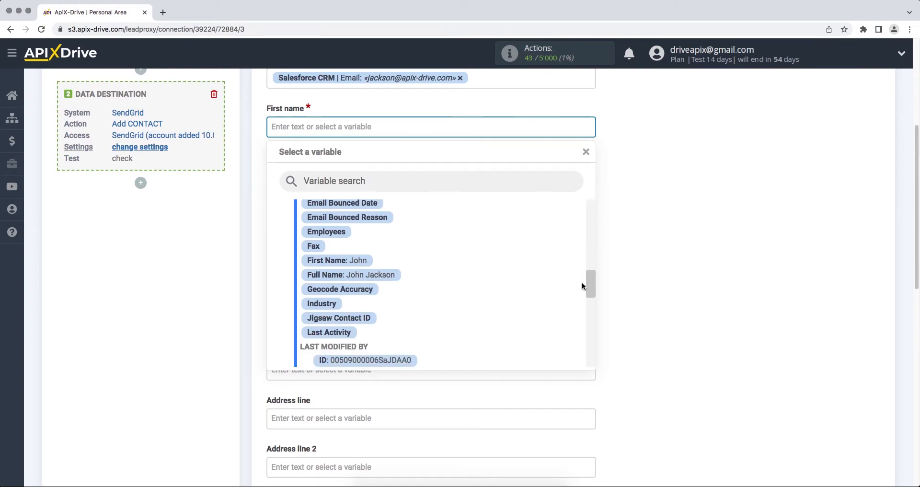
{"action": "left_click", "coordinate": [357, 261]}
{"action": "left_click", "coordinate": [335, 175]}
{"action": "left_click_drag", "start_coordinate": [590, 211], "coordinate": [594, 307]}
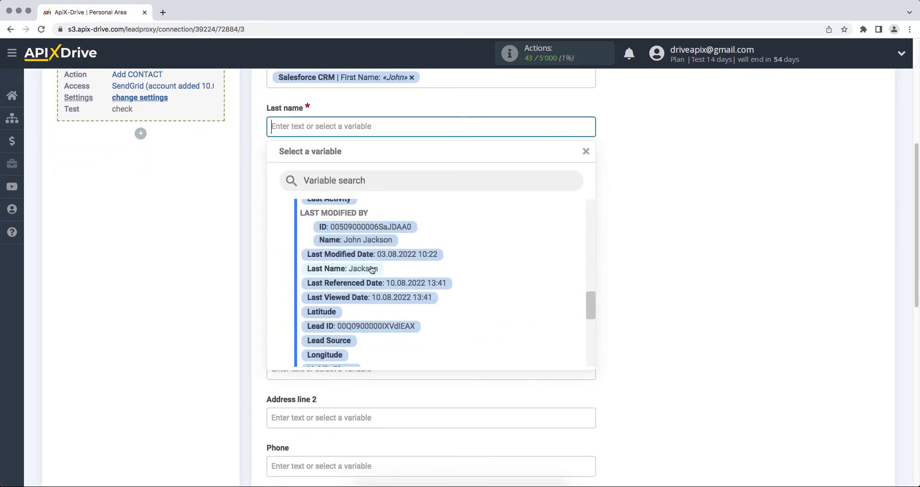
{"action": "left_click", "coordinate": [369, 269]}
{"action": "scroll", "coordinate": [367, 267], "scroll_direction": "down", "scroll_amount": 3}
{"action": "left_click", "coordinate": [344, 390]}
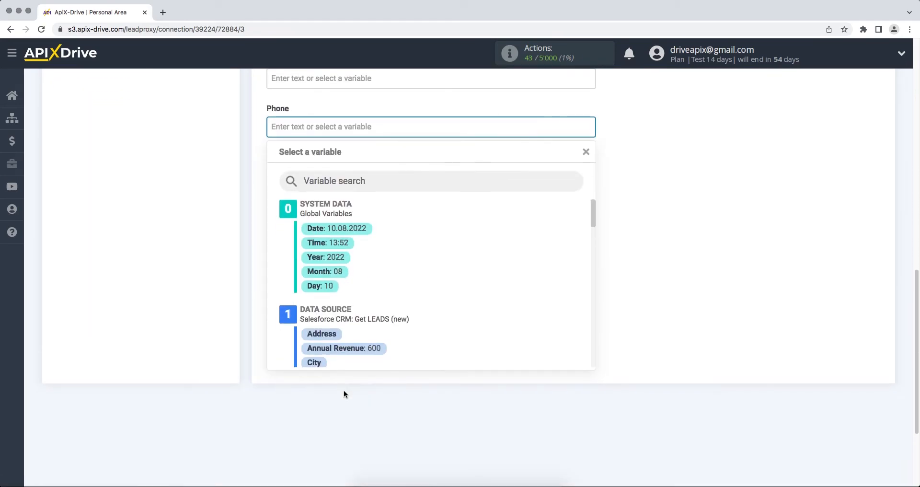
{"action": "left_click_drag", "start_coordinate": [588, 210], "coordinate": [583, 328]}
{"action": "left_click", "coordinate": [365, 284]}
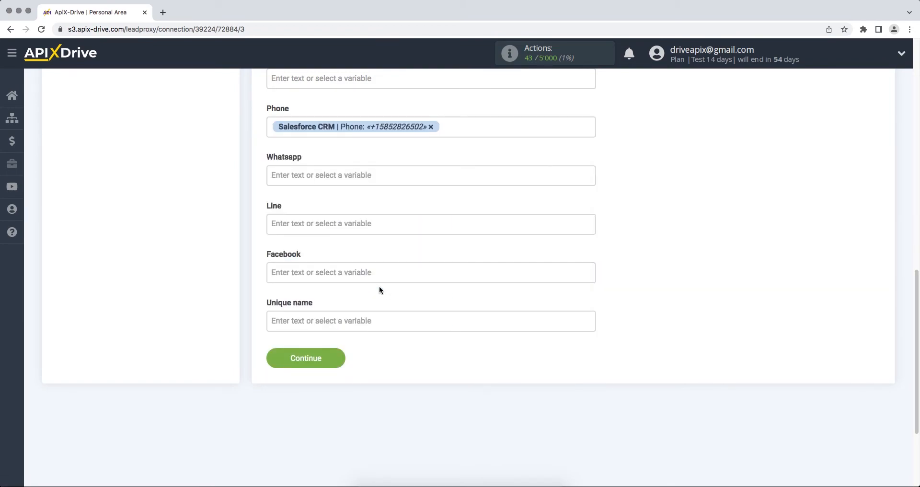
{"action": "left_click", "coordinate": [296, 362]}
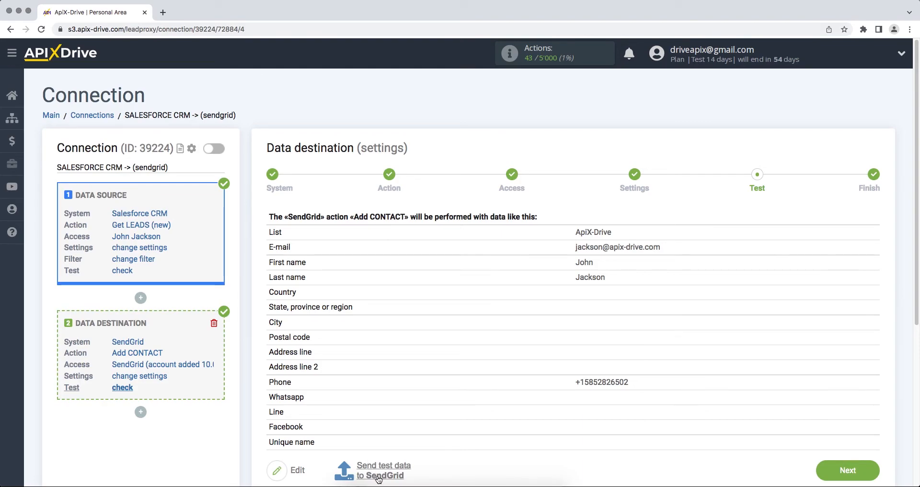
{"action": "left_click", "coordinate": [377, 476]}
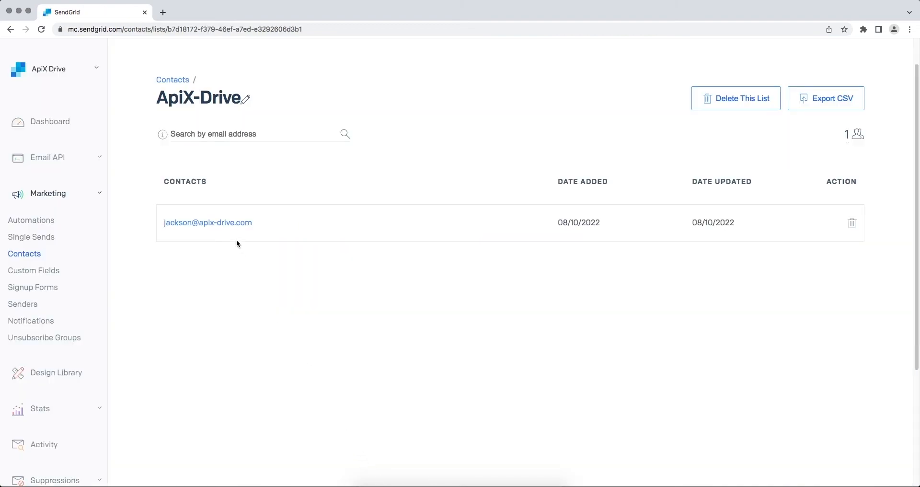
Open the test contact's SendGrid profile and check its name, e-mail and phone
{"action": "left_click", "coordinate": [225, 222]}
{"action": "scroll", "coordinate": [229, 230], "scroll_direction": "down", "scroll_amount": 5}
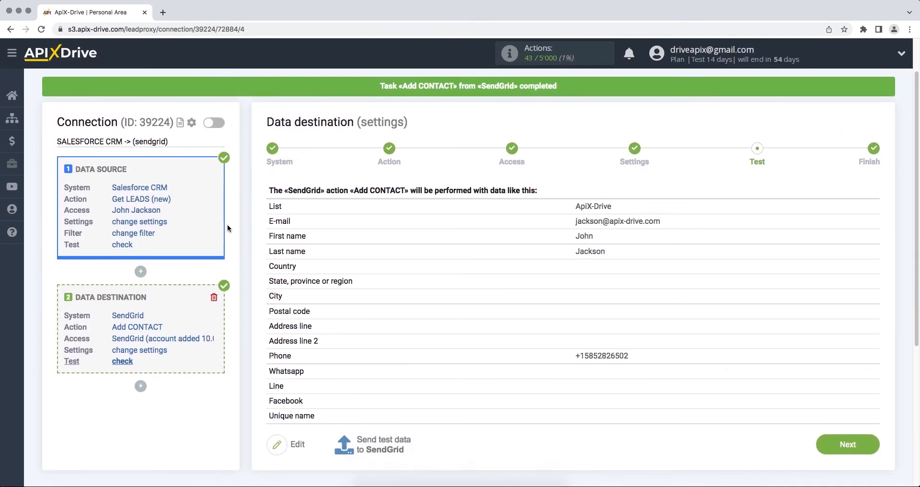
{"action": "scroll", "coordinate": [729, 279], "scroll_direction": "down", "scroll_amount": 3}
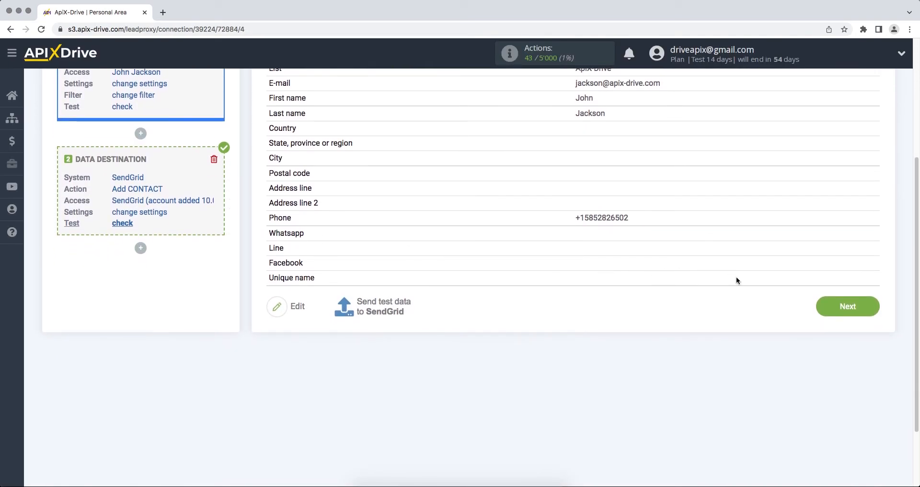
Complete the SendGrid setup and enable auto-update for the Salesforce CRM to SendGrid connection
{"action": "left_click", "coordinate": [820, 305]}
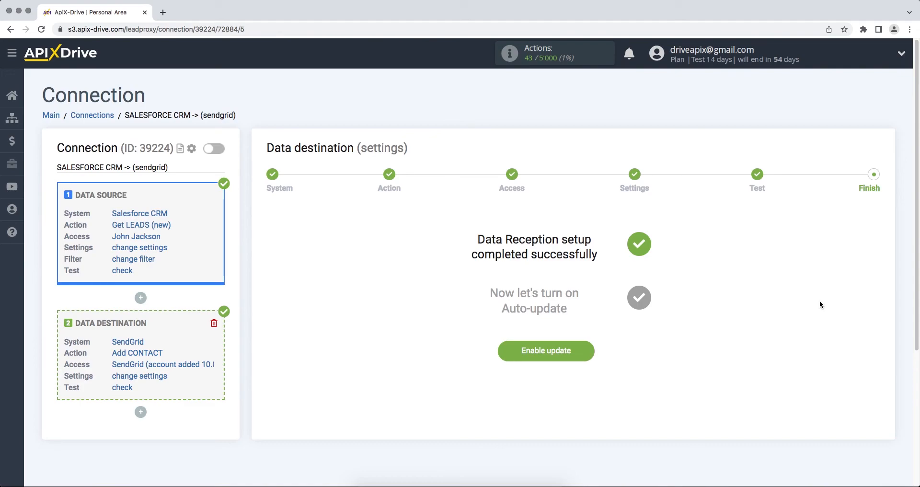
{"action": "left_click", "coordinate": [542, 357]}
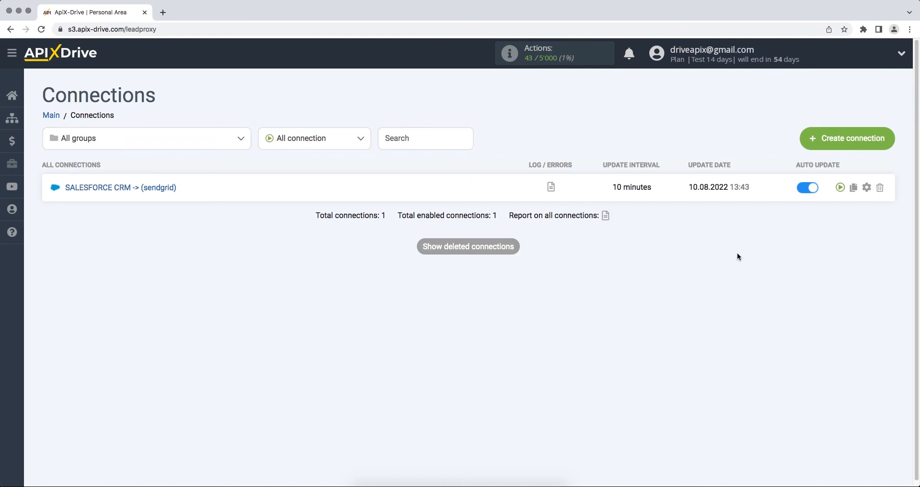
Save a 5-minute update interval in the SALESFORCE CRM -> (sendgrid) connection's settings
{"action": "left_click", "coordinate": [866, 187]}
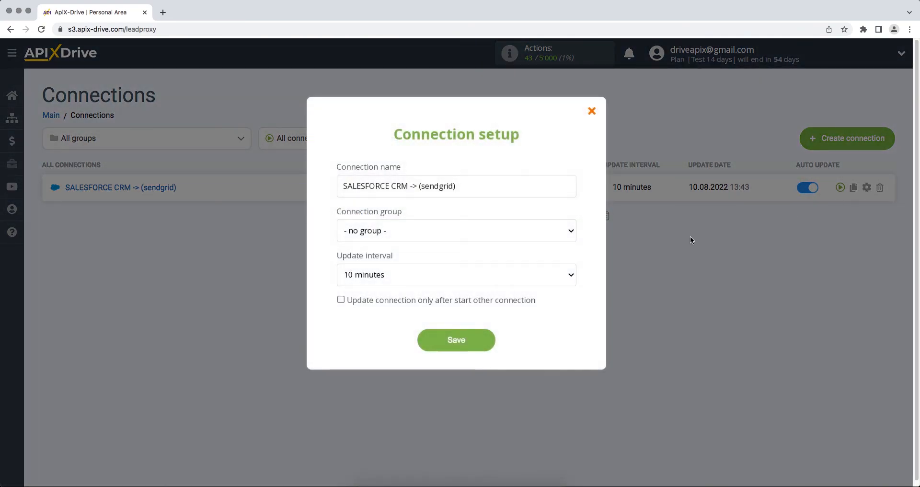
{"action": "left_click", "coordinate": [563, 275]}
{"action": "left_click", "coordinate": [563, 266]}
{"action": "left_click", "coordinate": [477, 340]}
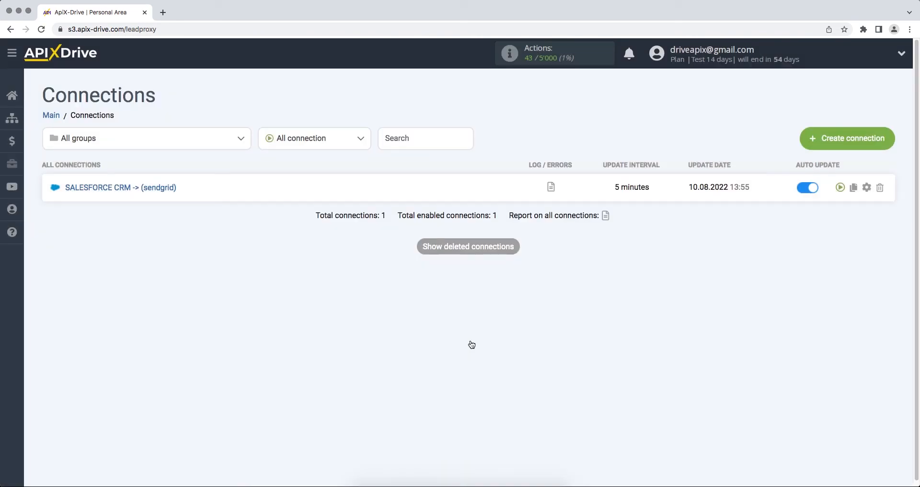